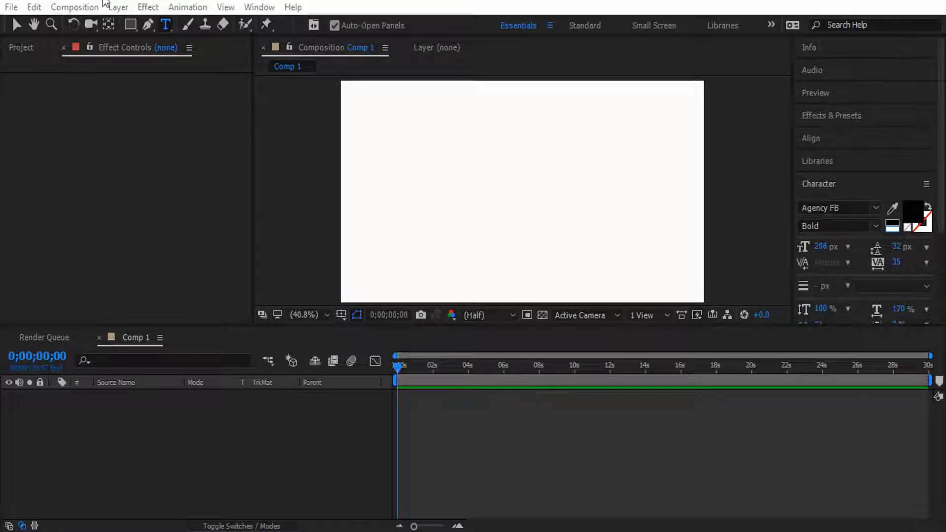
Step: Create a new composition with a 0;00;05;00 duration, keeping the white background
left_click(87, 7)
left_click(97, 29)
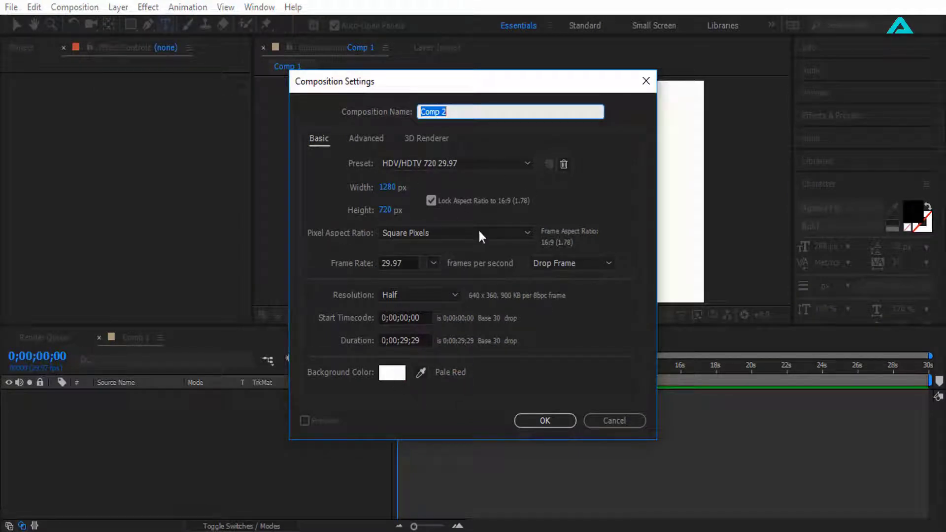
left_click(406, 340)
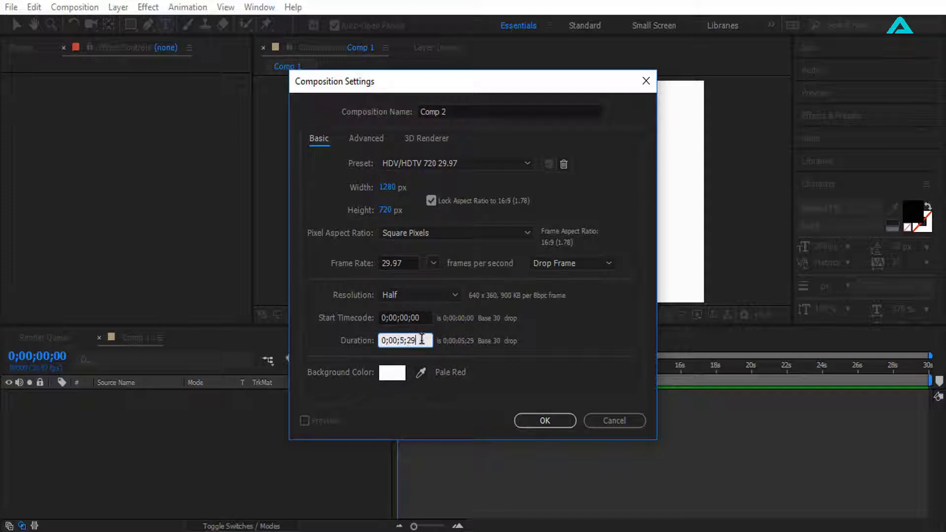
type("0;00;5;00")
left_click(561, 421)
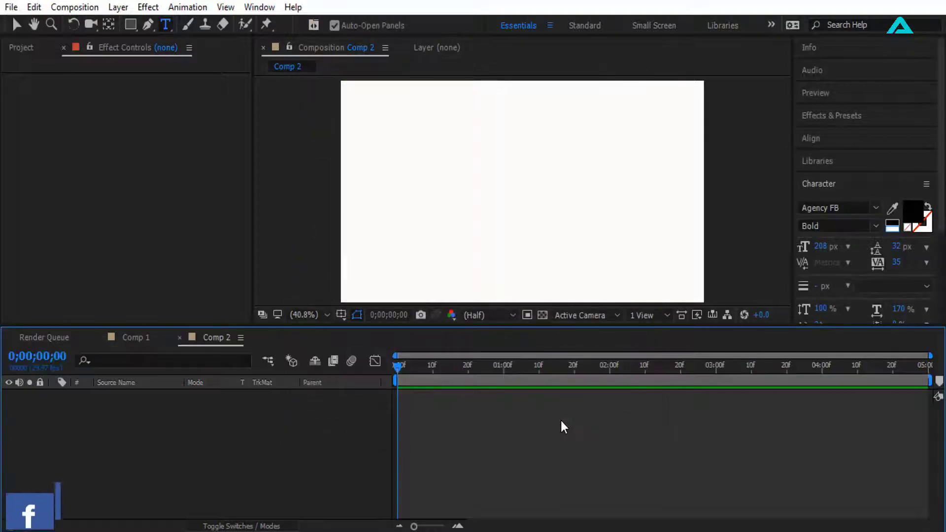
Step: Add a text layer reading HELLO in Comp 2 and centre it in the composition
key("space")
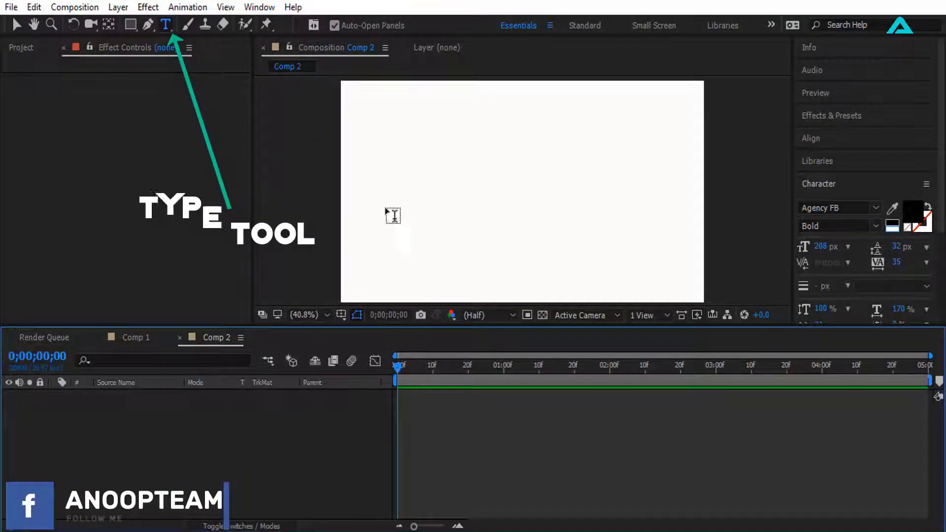
left_click(441, 198)
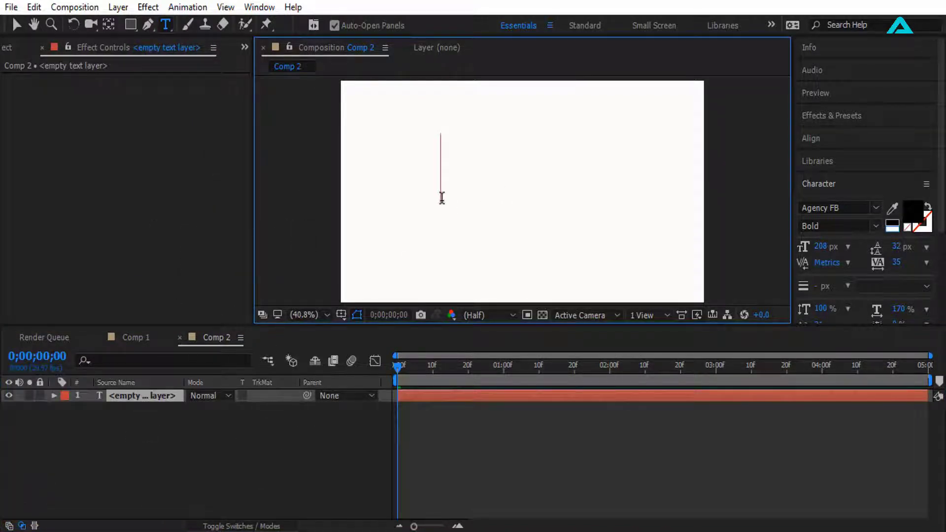
type("HE")
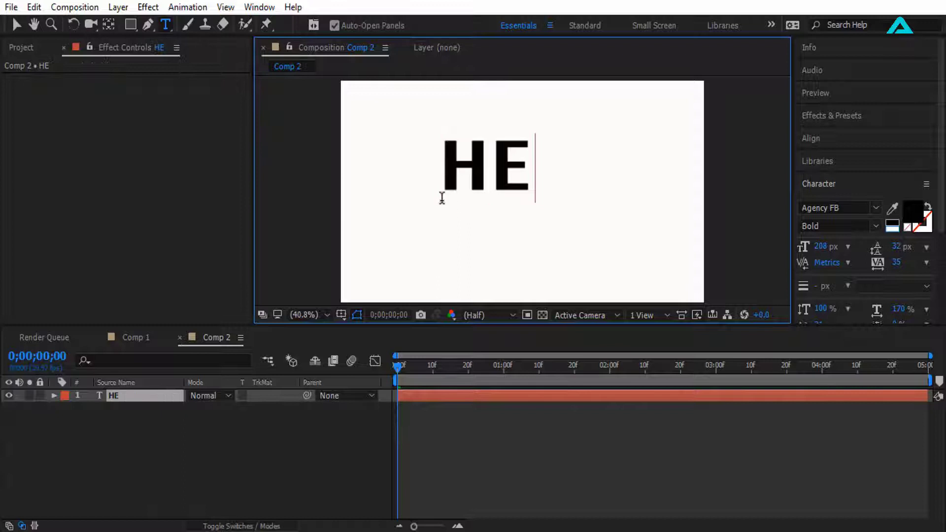
type("LLO")
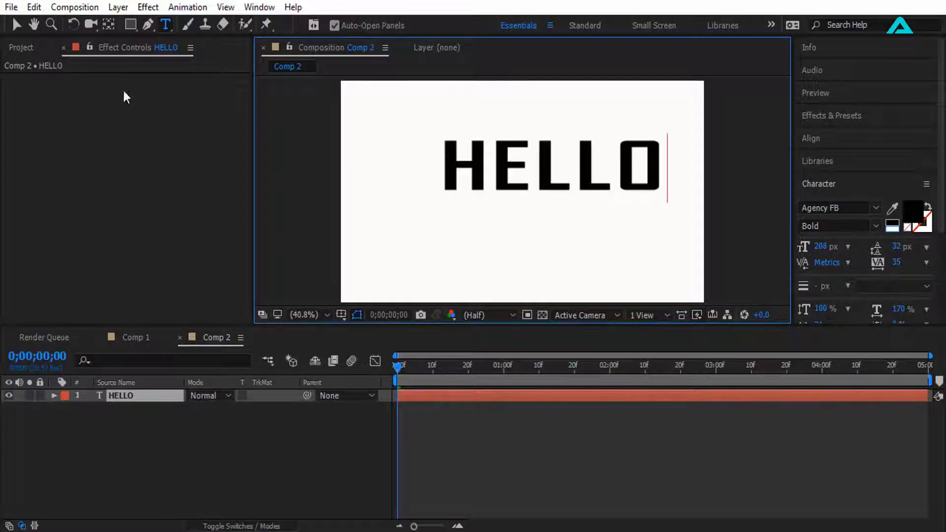
left_click(15, 26)
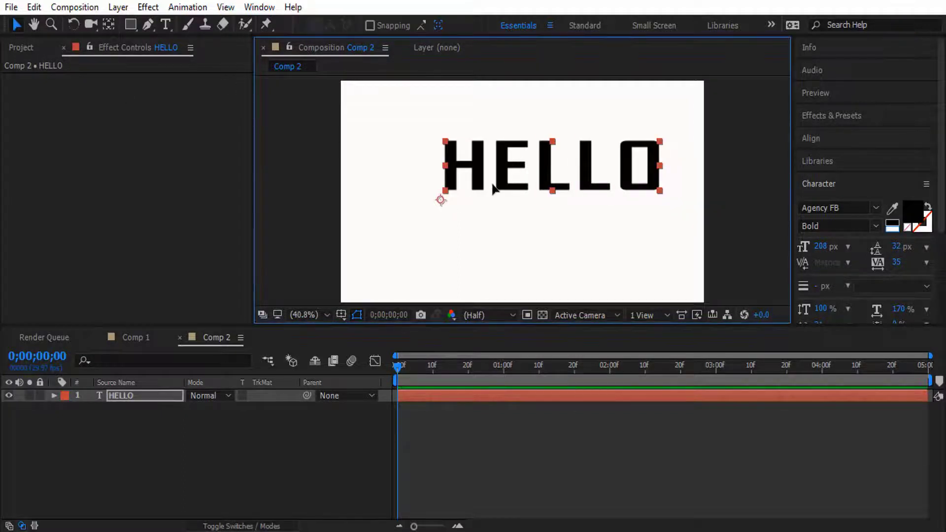
key("Caps_Lock")
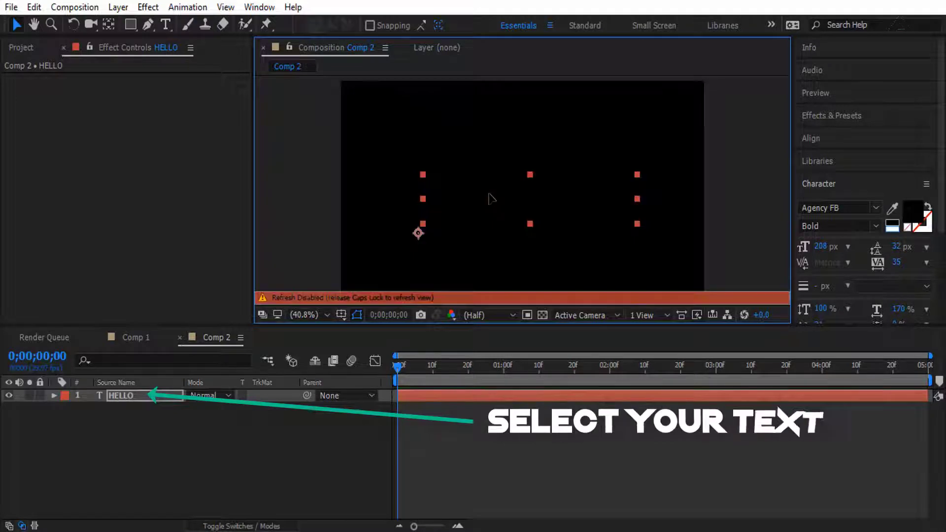
key("Caps_Lock")
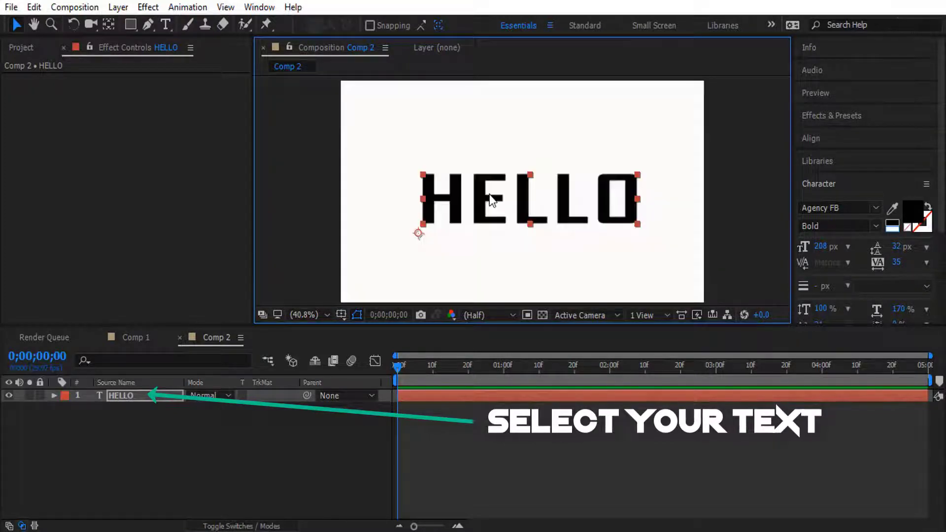
Step: Select the HELLO layer and keep Agency FB as its font
left_click(276, 475)
left_click(151, 398)
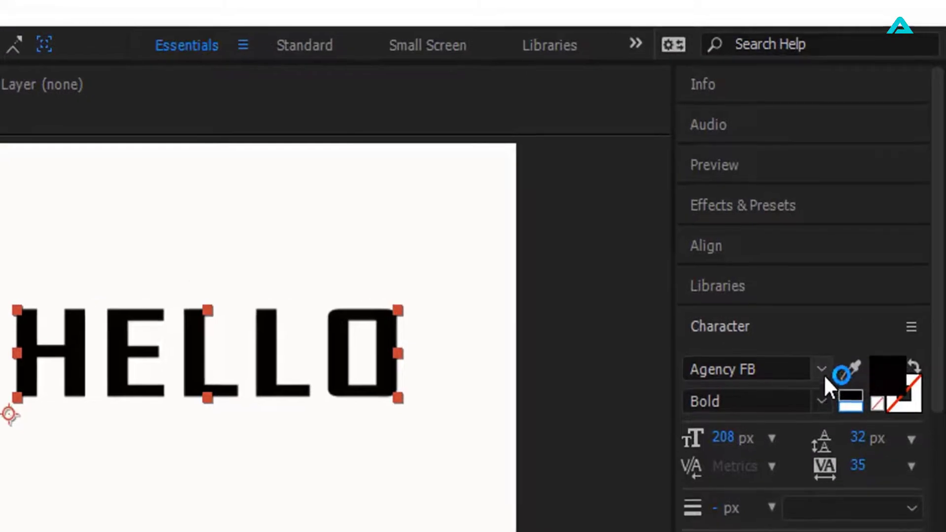
left_click(872, 222)
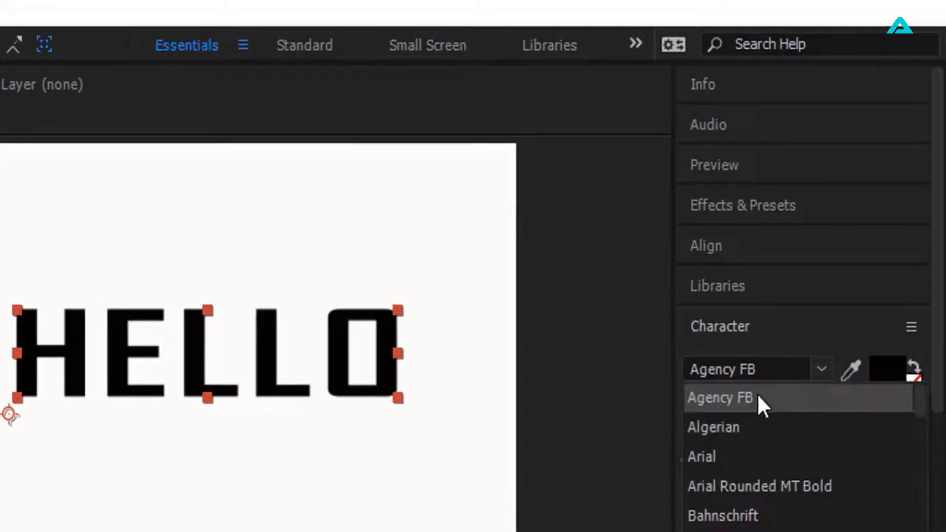
left_click(822, 368)
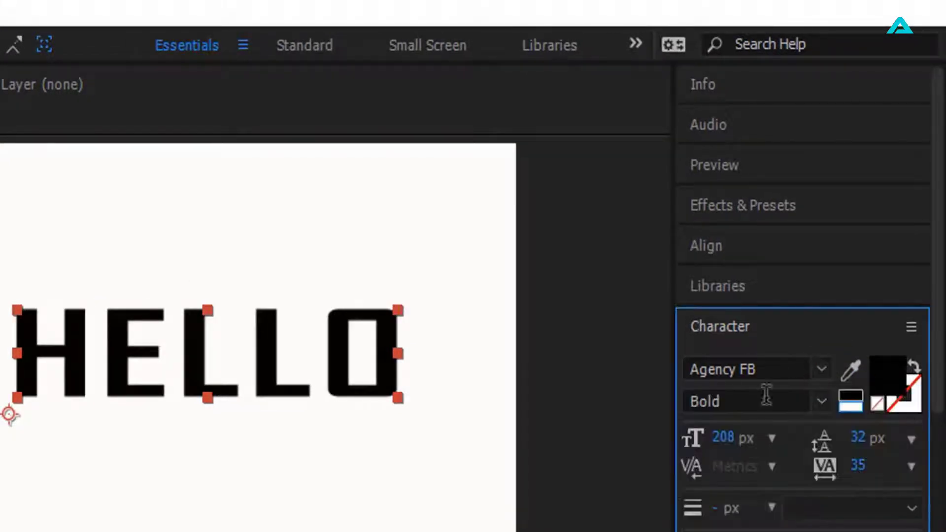
left_click(150, 400)
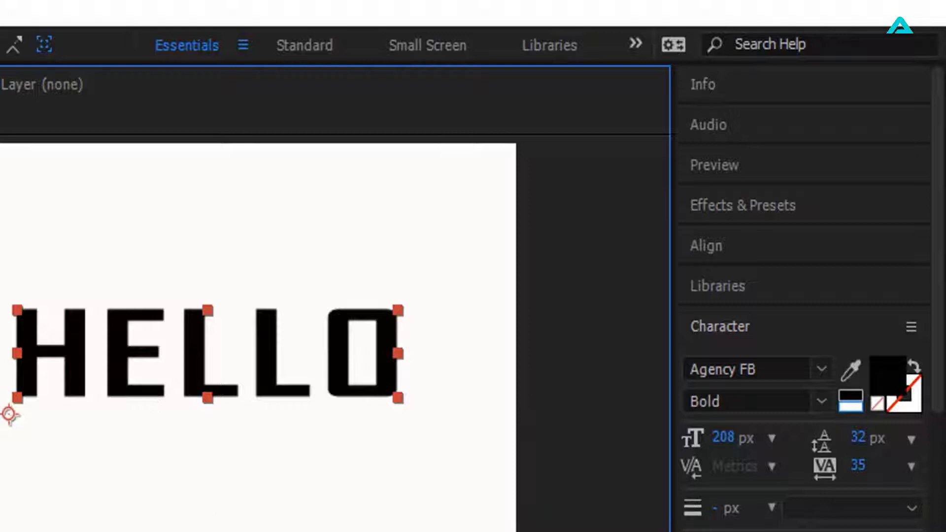
Step: Swap HELLO's fill and stroke so it's outline-only, and set the stroke width to 5 px
left_click_drag(32, 340, 477, 365)
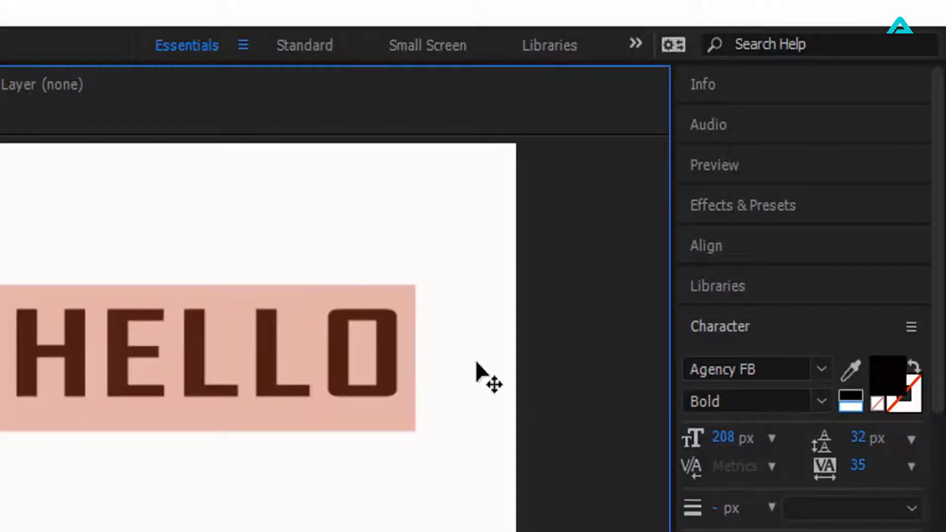
left_click(911, 364)
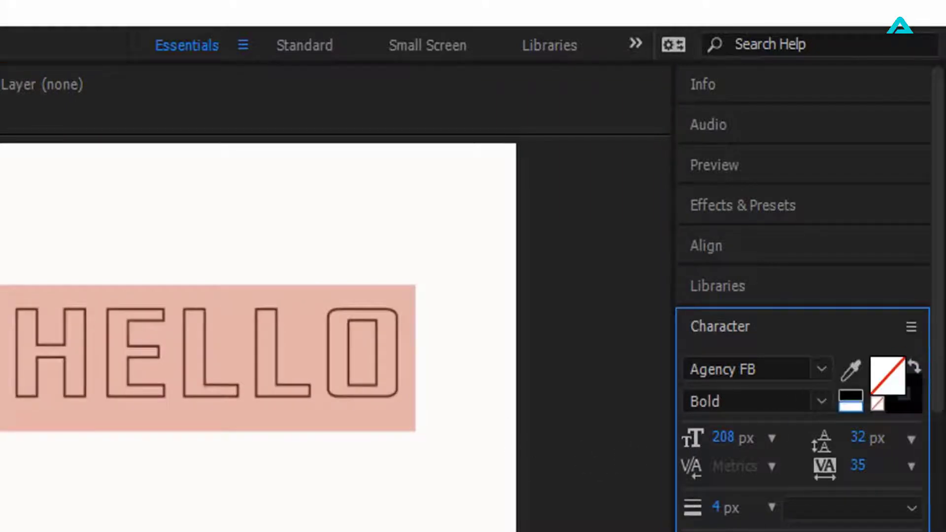
left_click(129, 380)
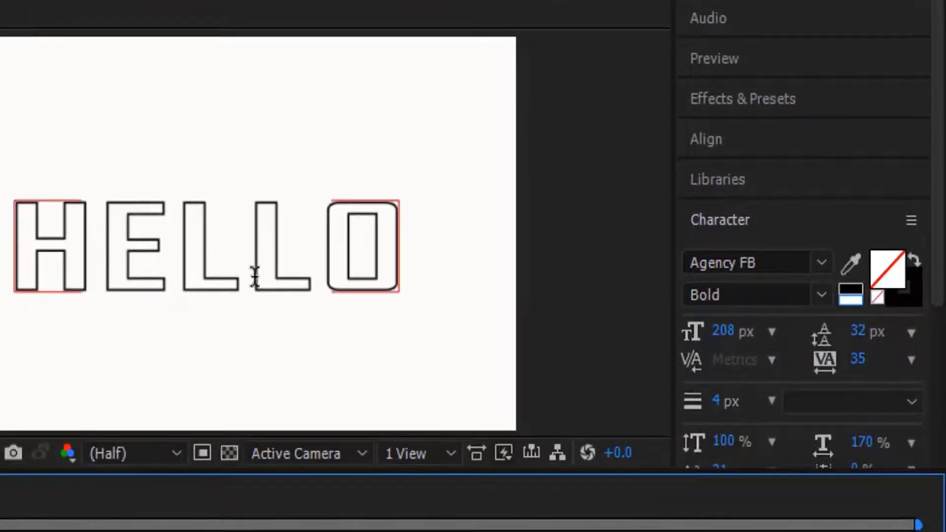
mouse_move(720, 401)
left_mouse_down()
mouse_move(747, 401)
mouse_move(710, 407)
left_mouse_up()
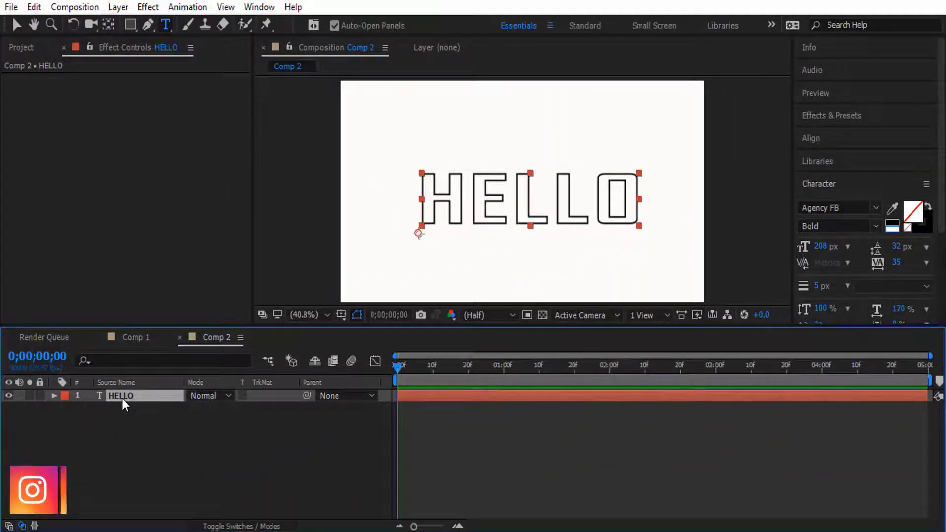
Step: Apply Create Shapes from Text to the HELLO layer to make a HELLO Outlines shape layer
right_click(122, 398)
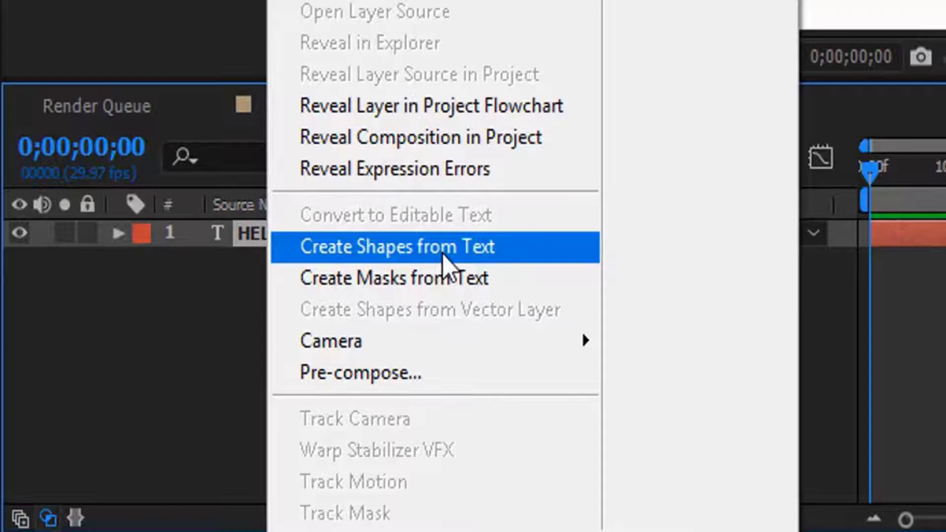
left_click(443, 254)
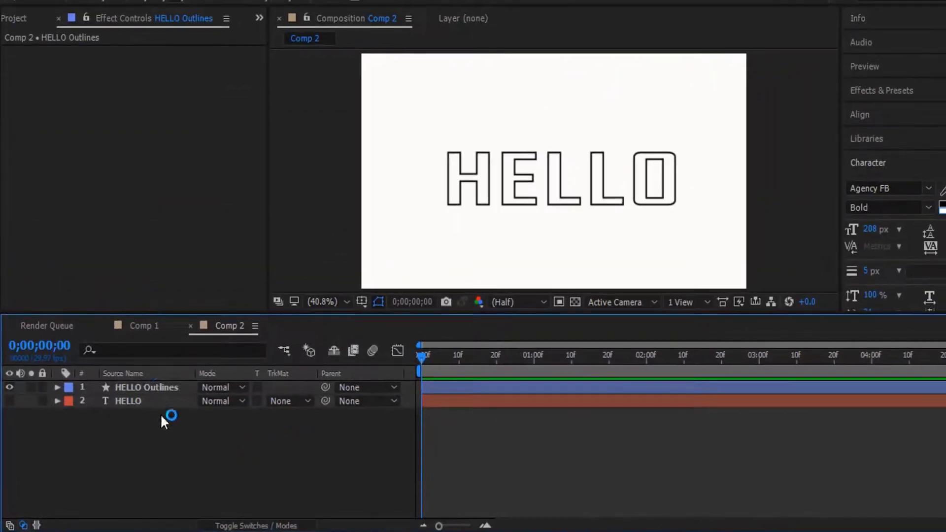
Step: Add a Trim Paths operator to HELLO Outlines and reveal Trim Paths 1's Start, End and Offset
left_click(194, 386)
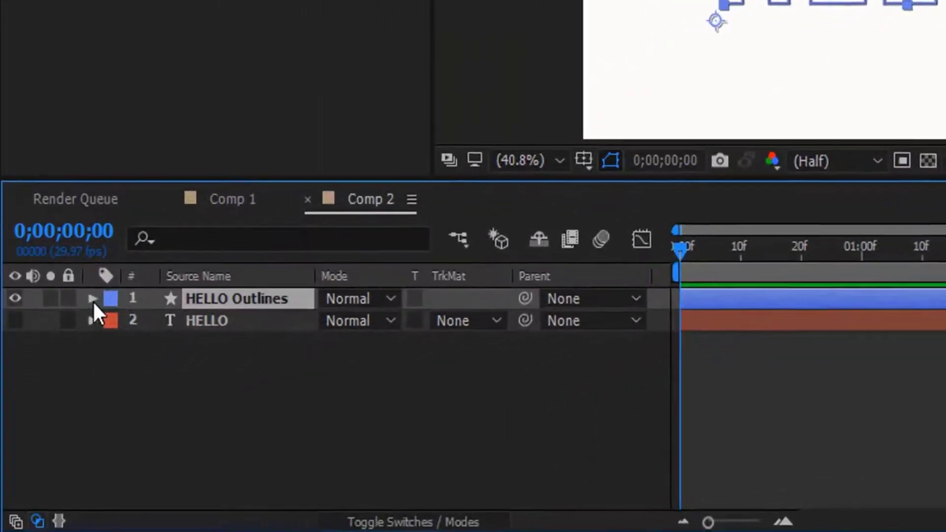
left_click(58, 387)
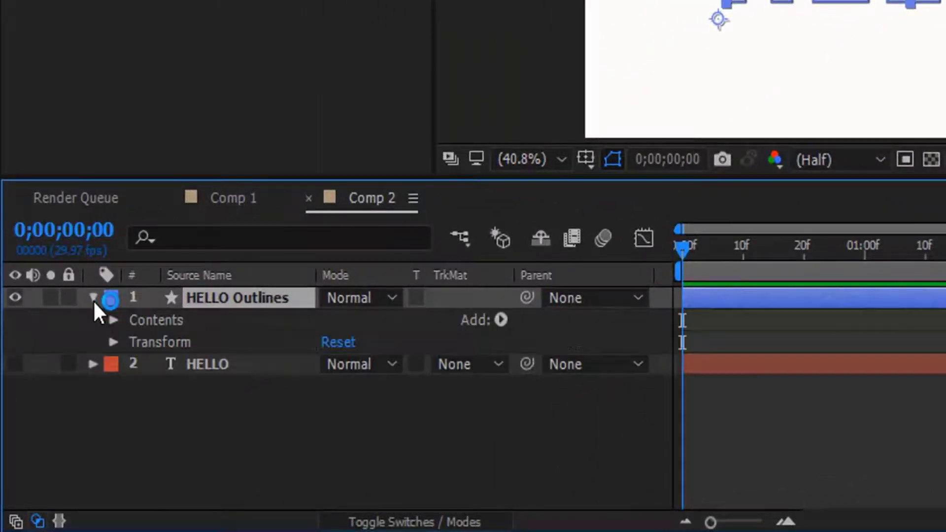
left_click(501, 321)
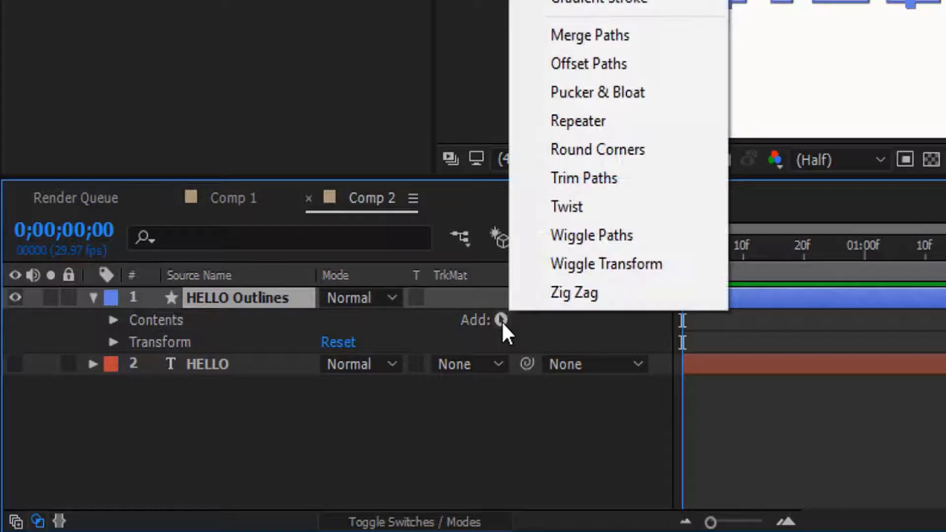
left_click(591, 180)
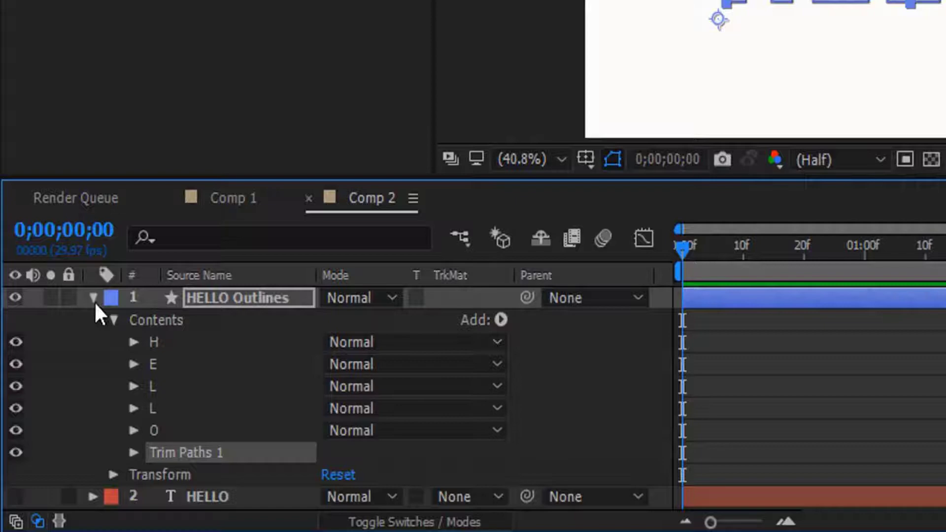
left_click(133, 452)
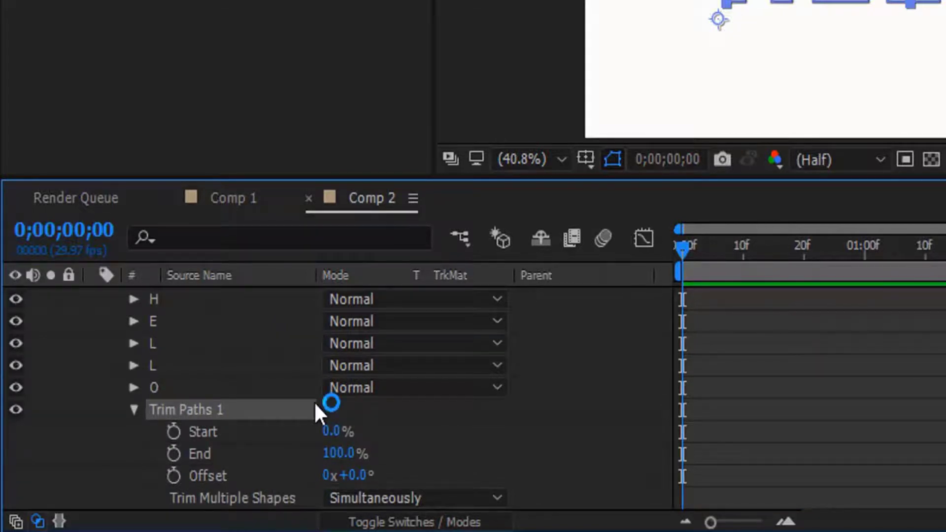
Step: Keyframe Trim Paths Start at 100% at 0;00;00;00 and 0% at 0;00;03;00
left_click(174, 434)
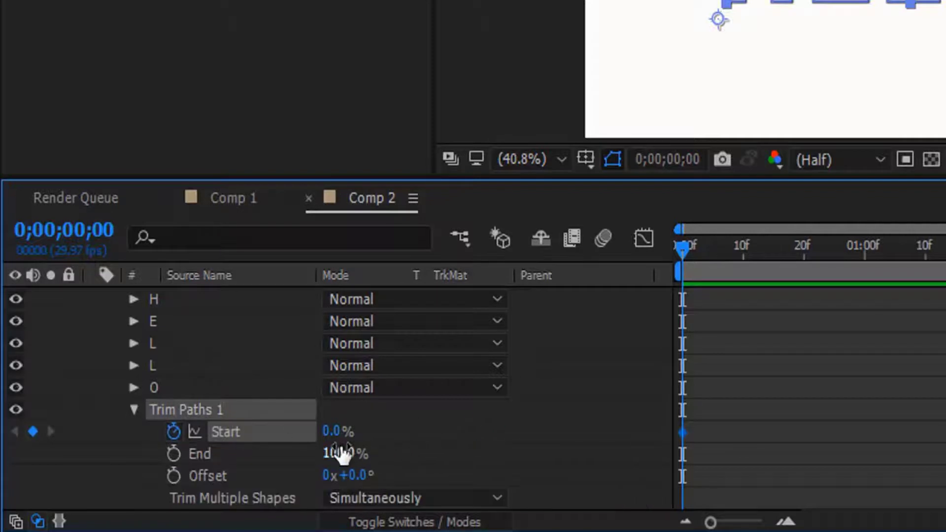
left_click_drag(335, 437, 386, 436)
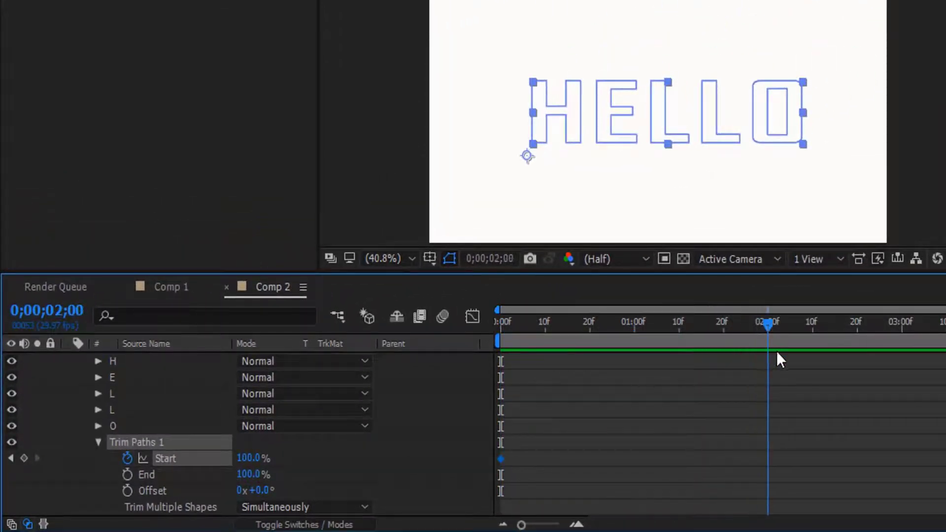
left_click_drag(777, 351, 903, 351)
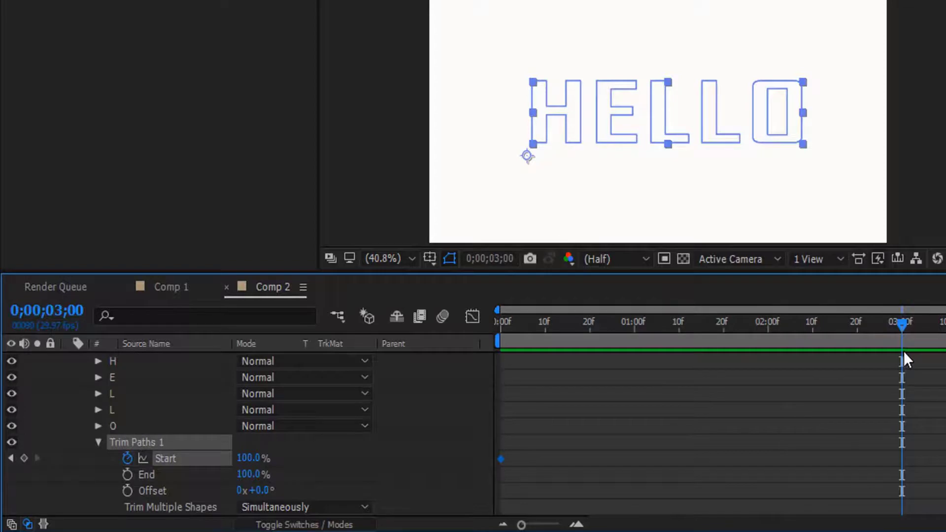
type("0")
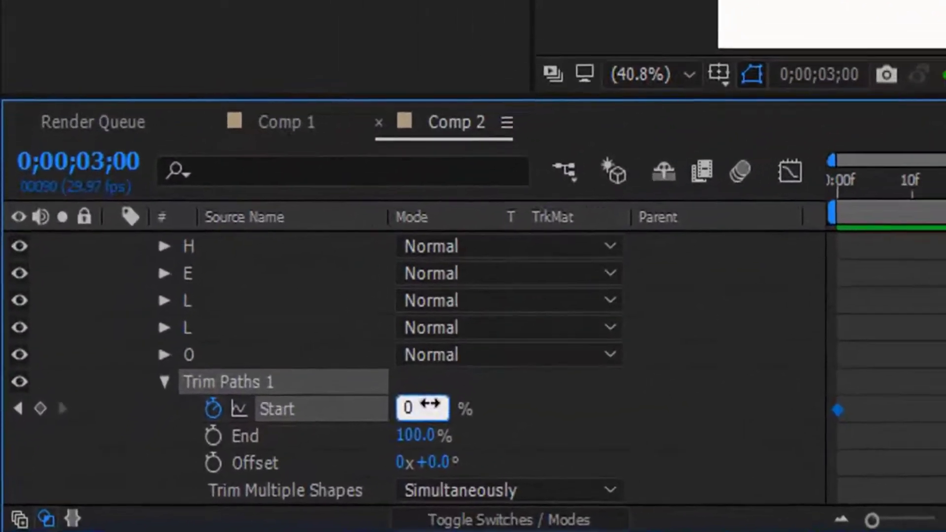
key("Return")
left_click(460, 343)
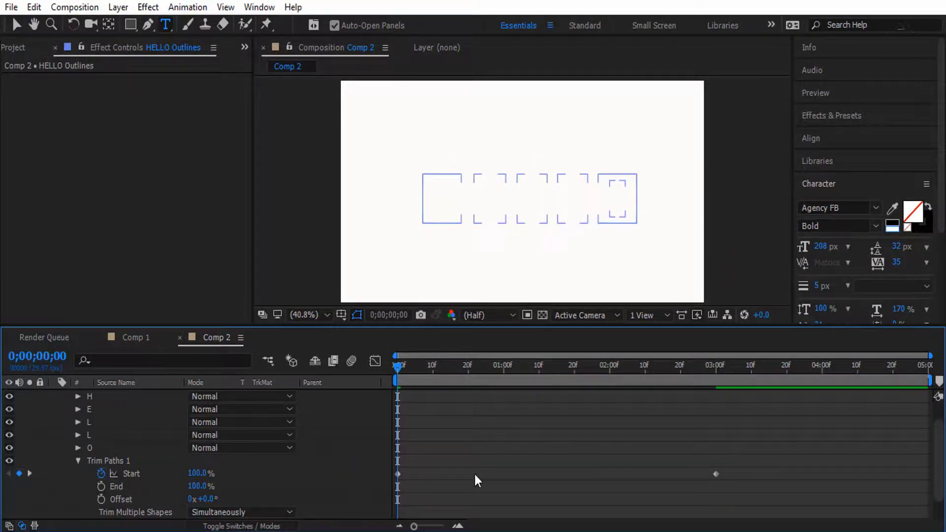
Step: Preview the draw-on, apply Easy Ease (F9) to both Start keyframes, and preview again
key("space")
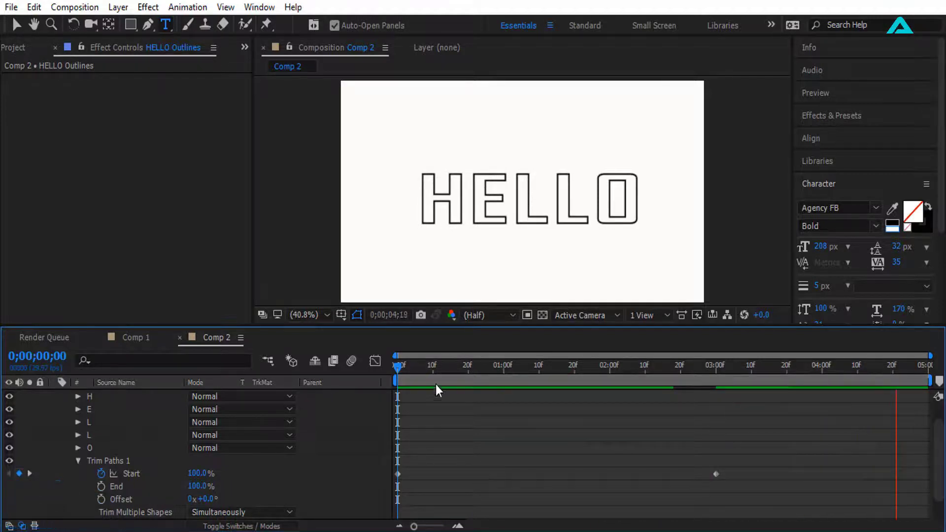
key("space")
left_click_drag(538, 453, 394, 497)
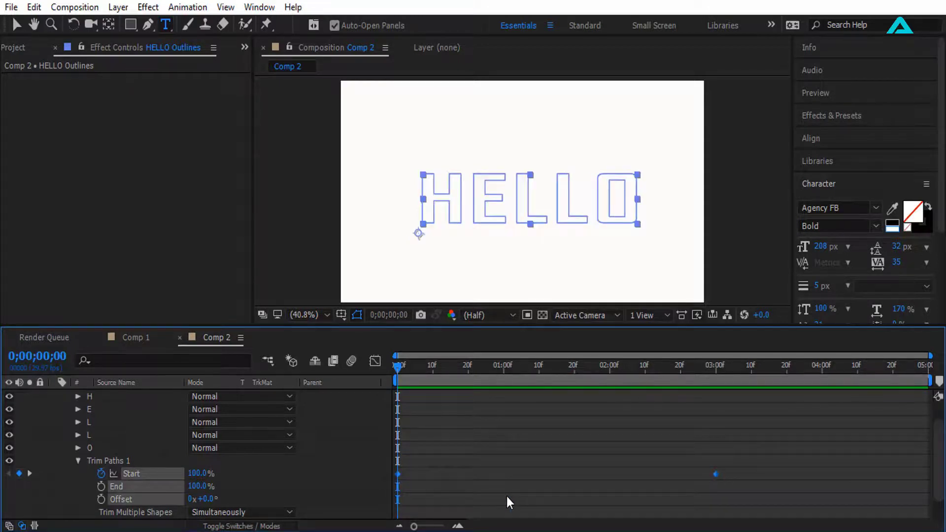
key("F9")
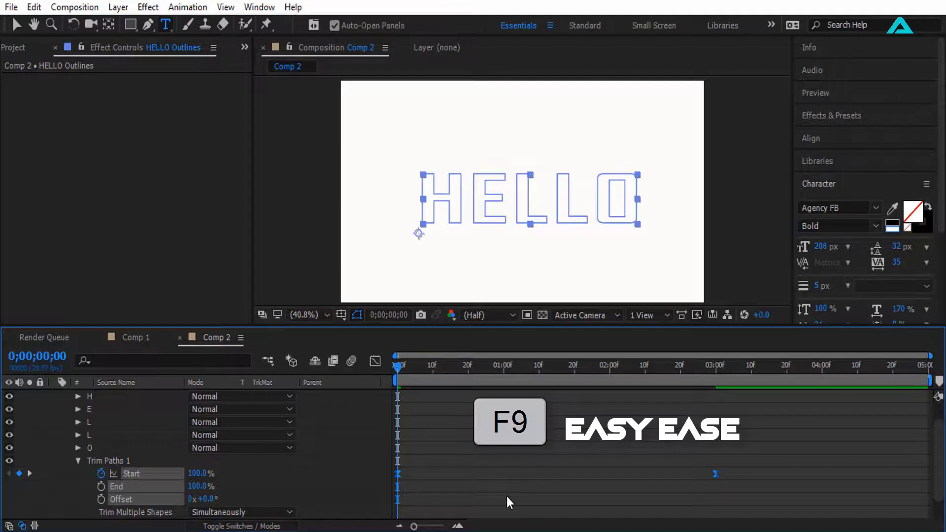
key("space")
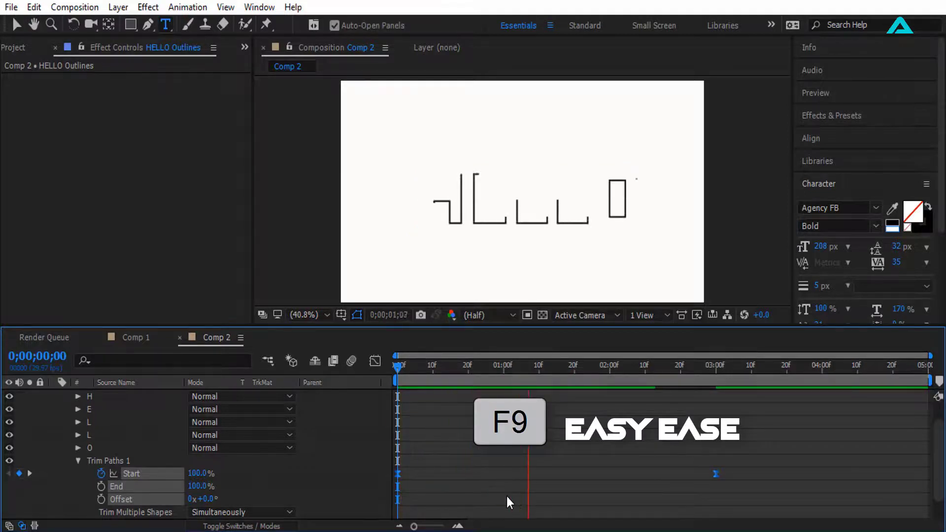
left_click(542, 492)
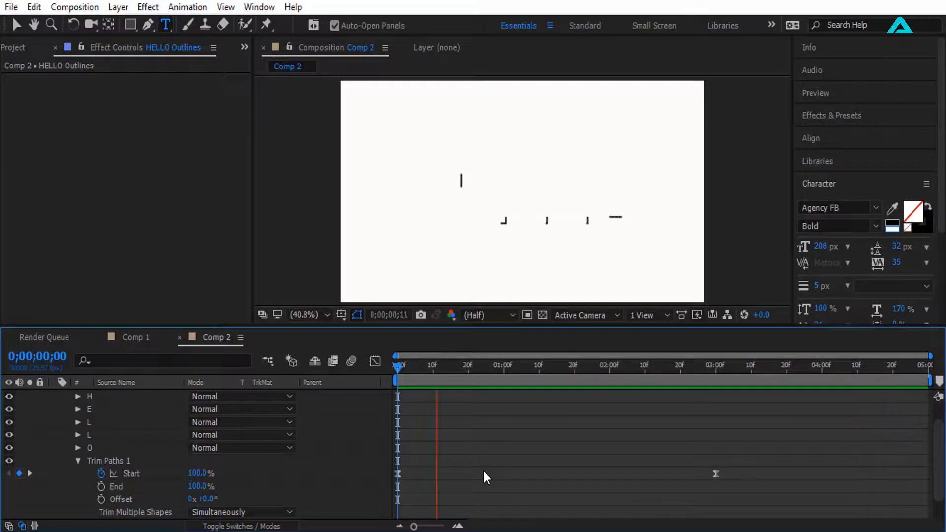